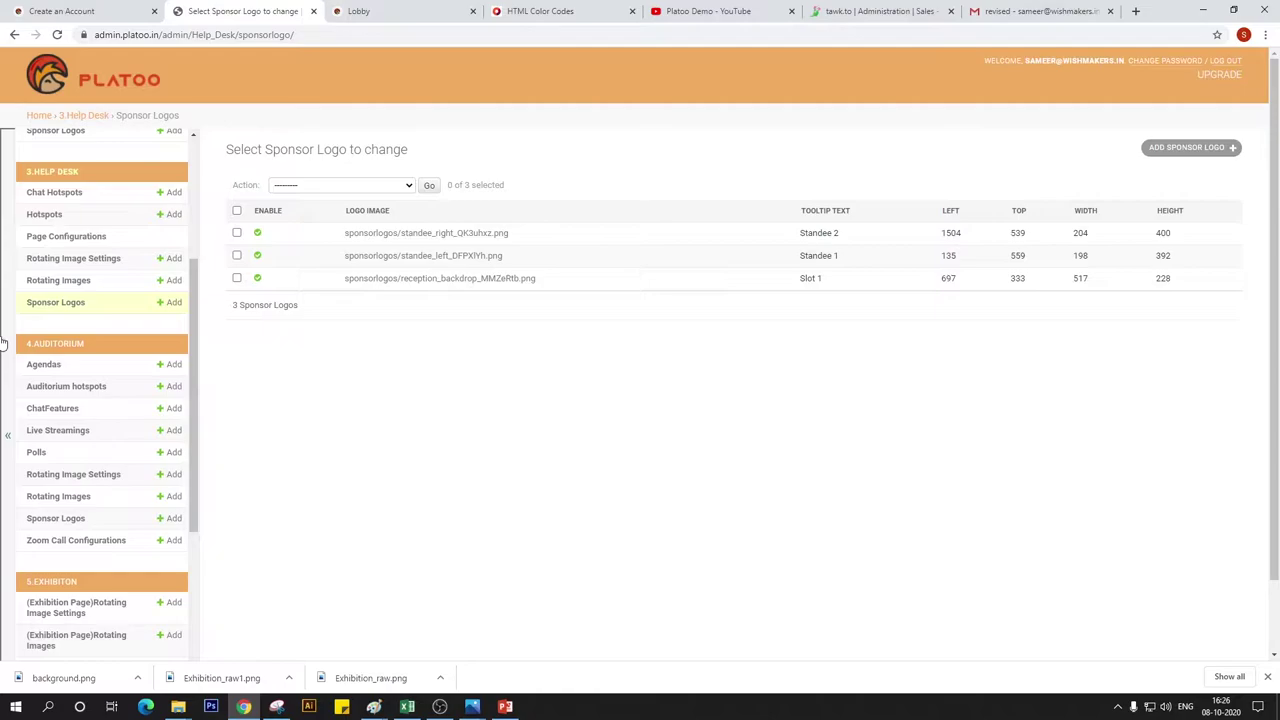
- Open the Auditorium hotspots list from the 4.AUDITORIUM sidebar section; it shows 0 entries
click(90, 392)
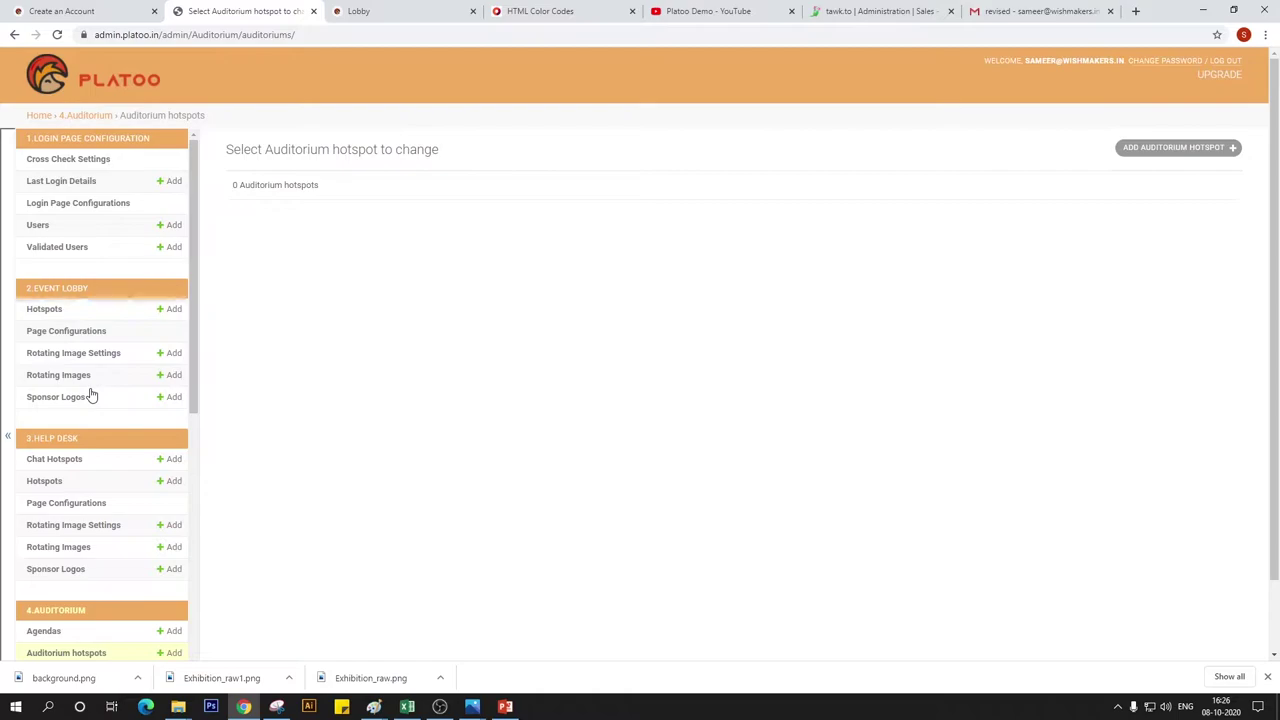
scroll(90, 395, down, 2)
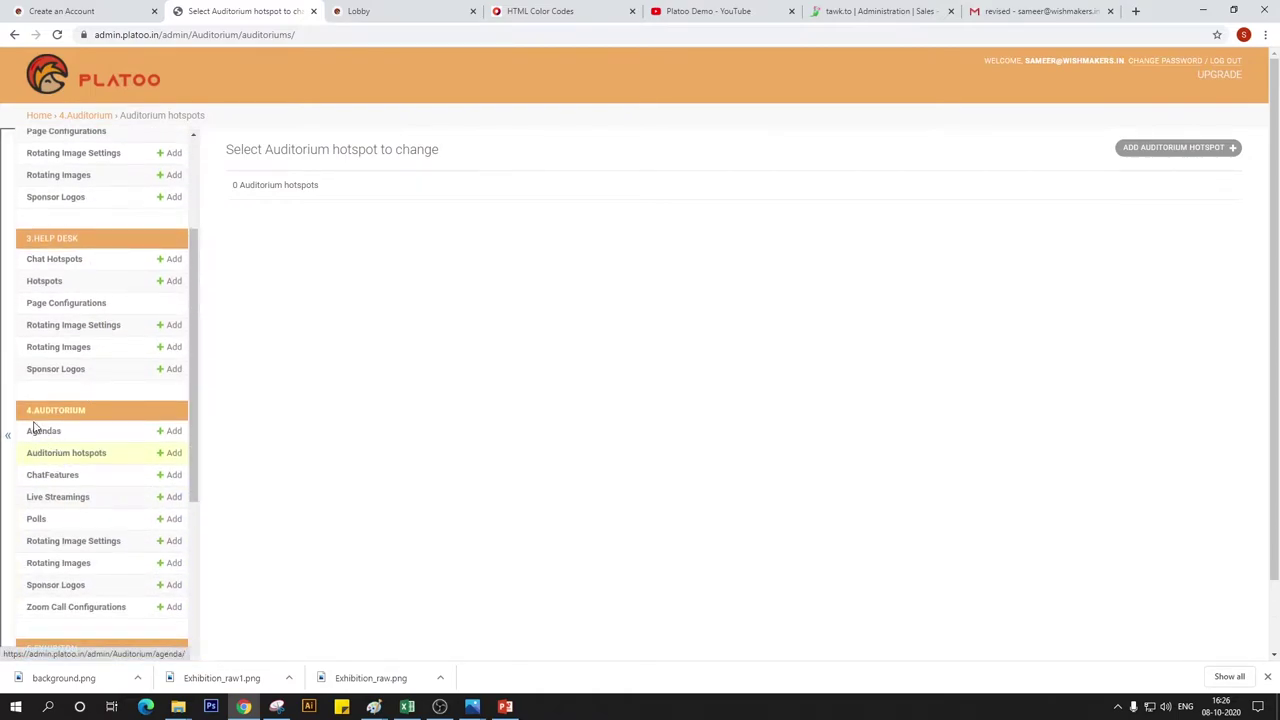
- Add a new auditorium hotspot with Page Title 'Auditorium' from the autocomplete suggestion
click(1155, 150)
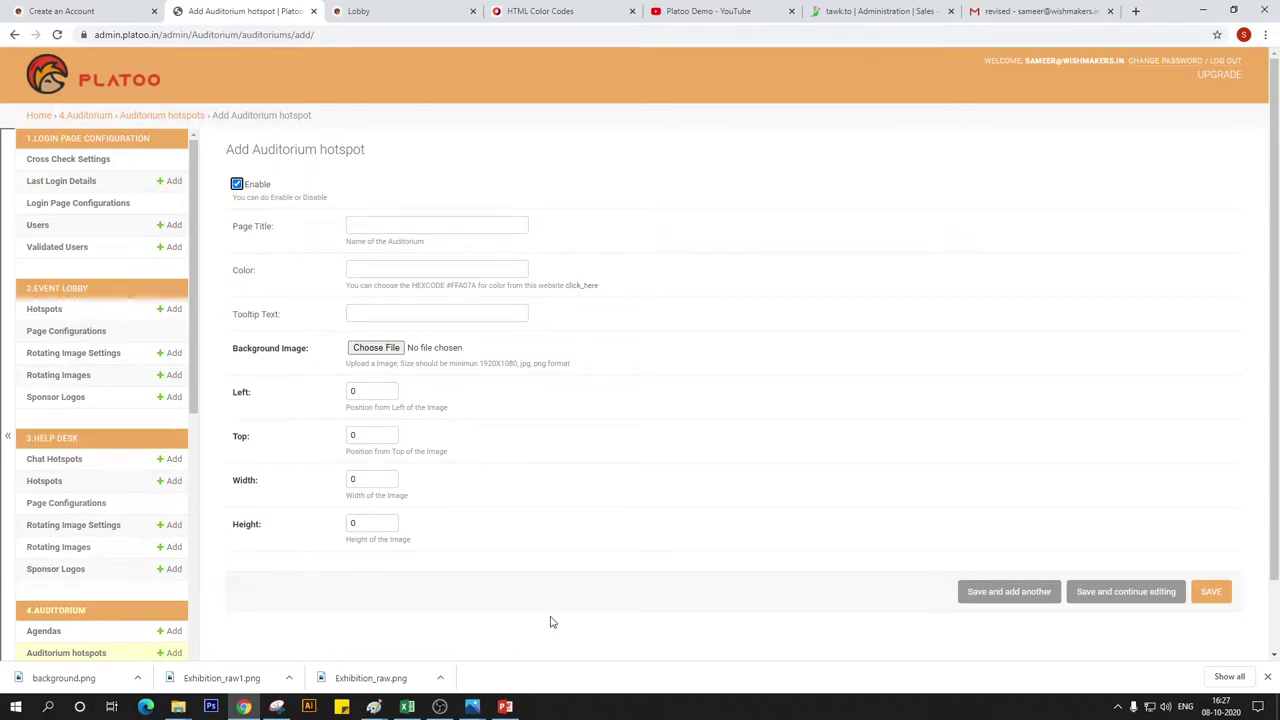
click(380, 220)
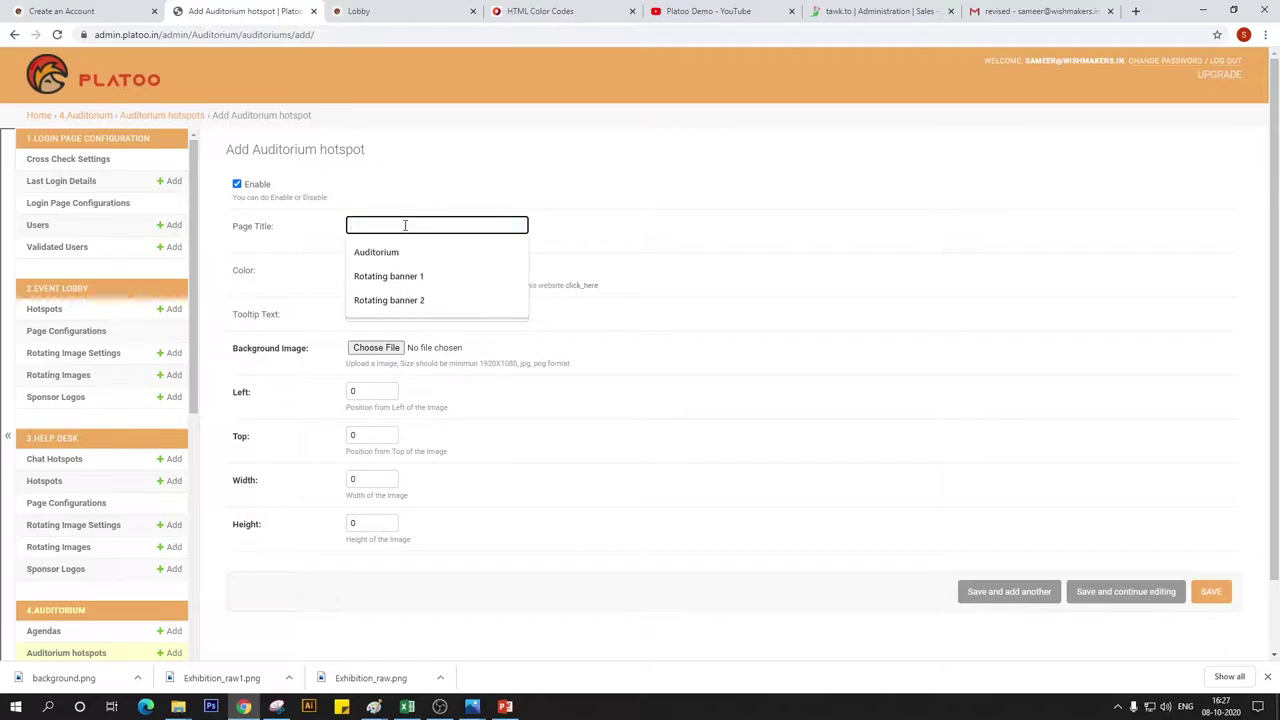
text(UD)
key(BackSpace)
key(BackSpace)
text(a)
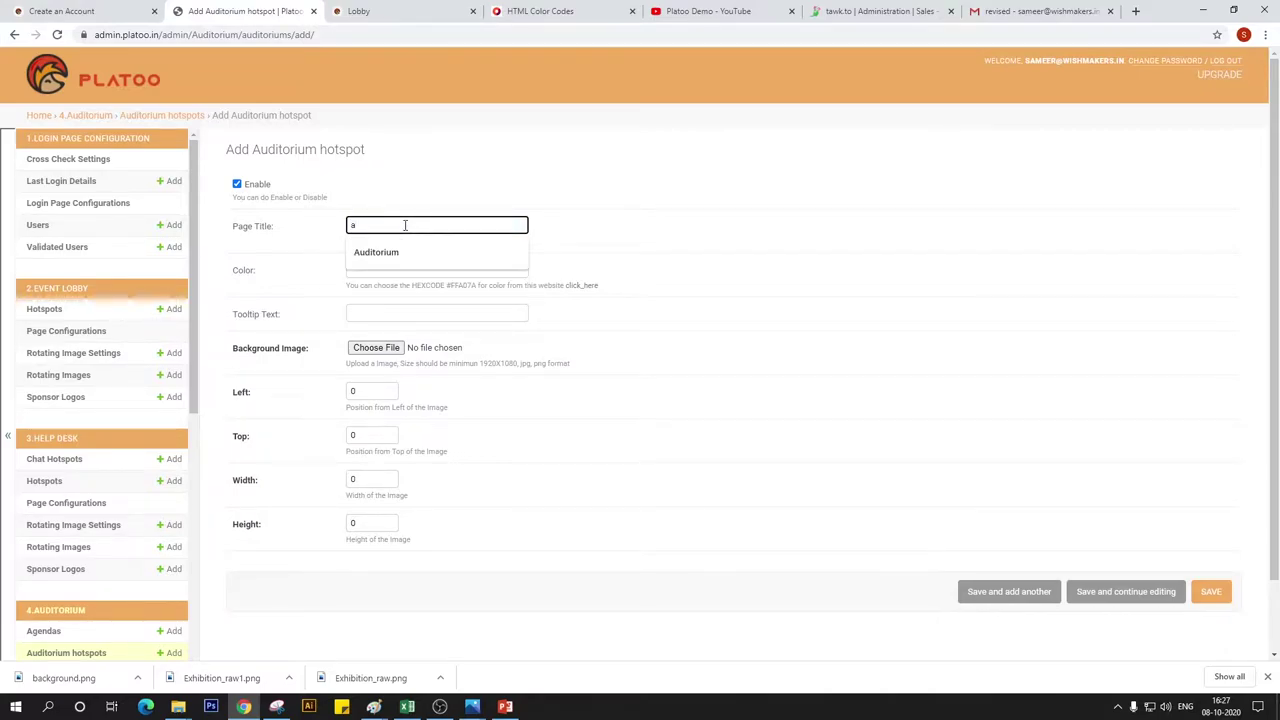
key(BackSpace)
text(a)
key(BackSpace)
text(a)
click(390, 252)
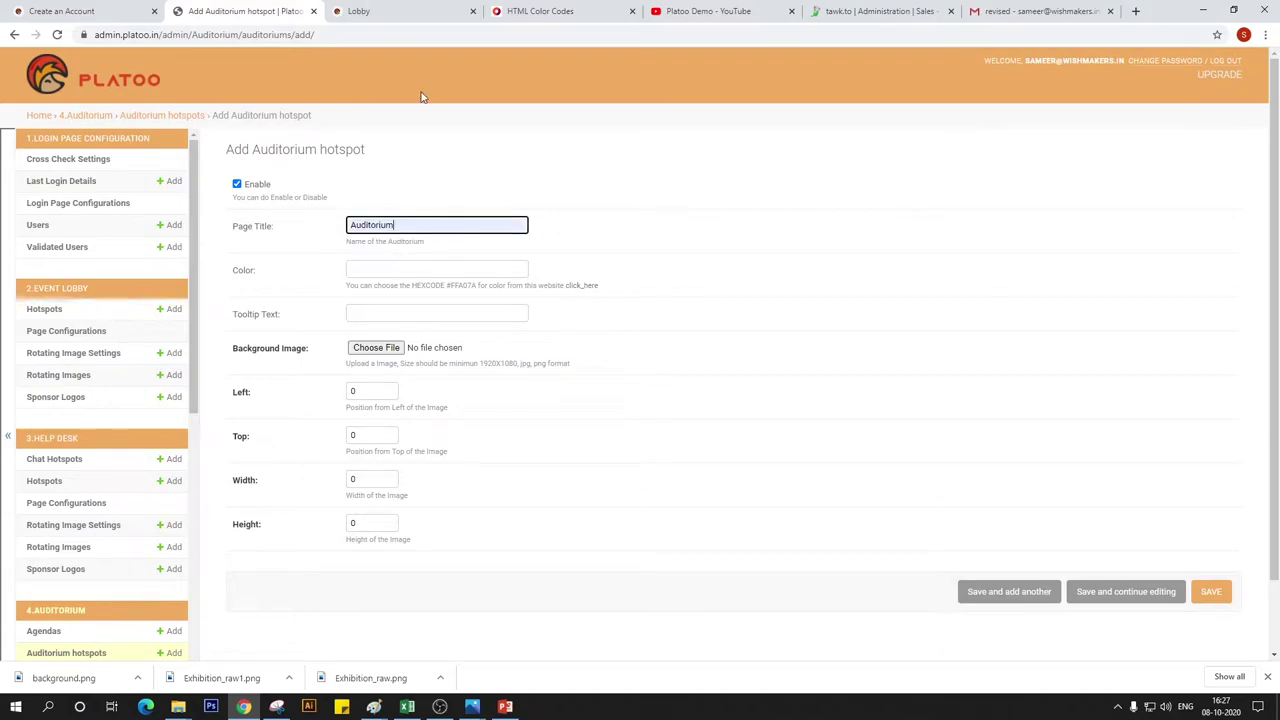
click(465, 285)
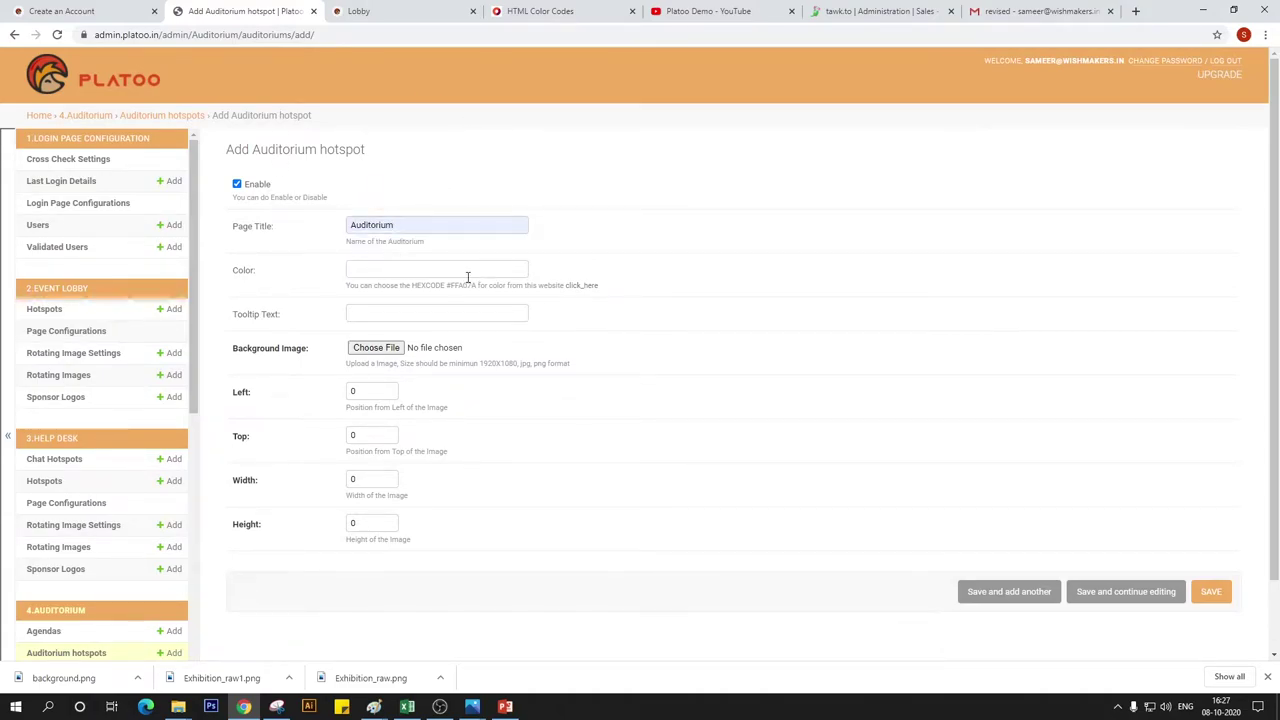
click(360, 11)
- Set the hotspot Color to #F3B214, copied from HTML Color Codes
click(540, 11)
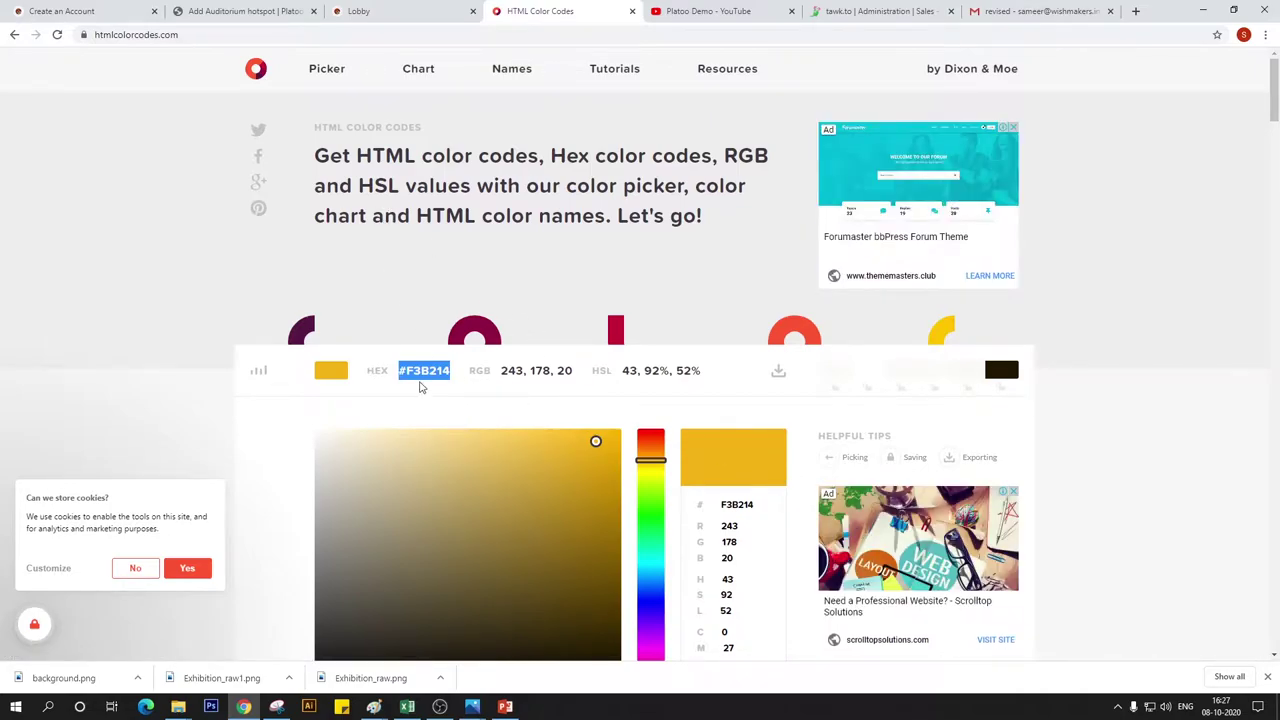
click(245, 11)
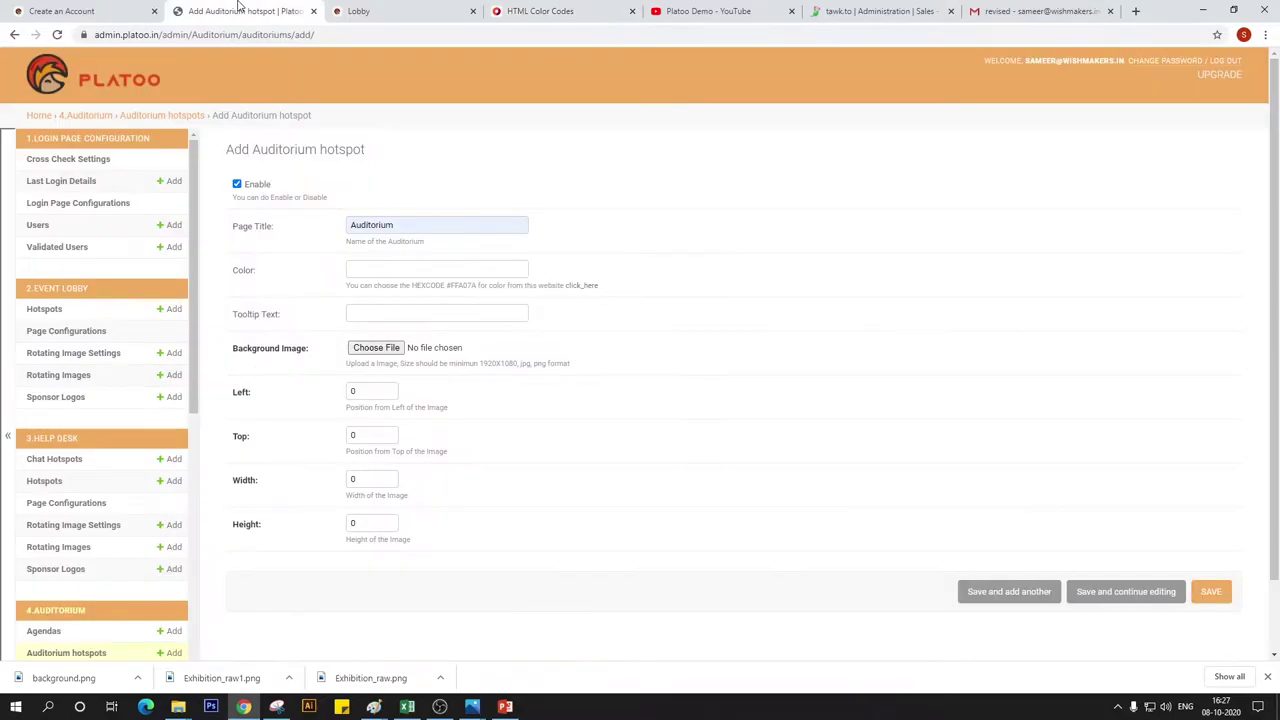
click(393, 268)
text(#F3B214)
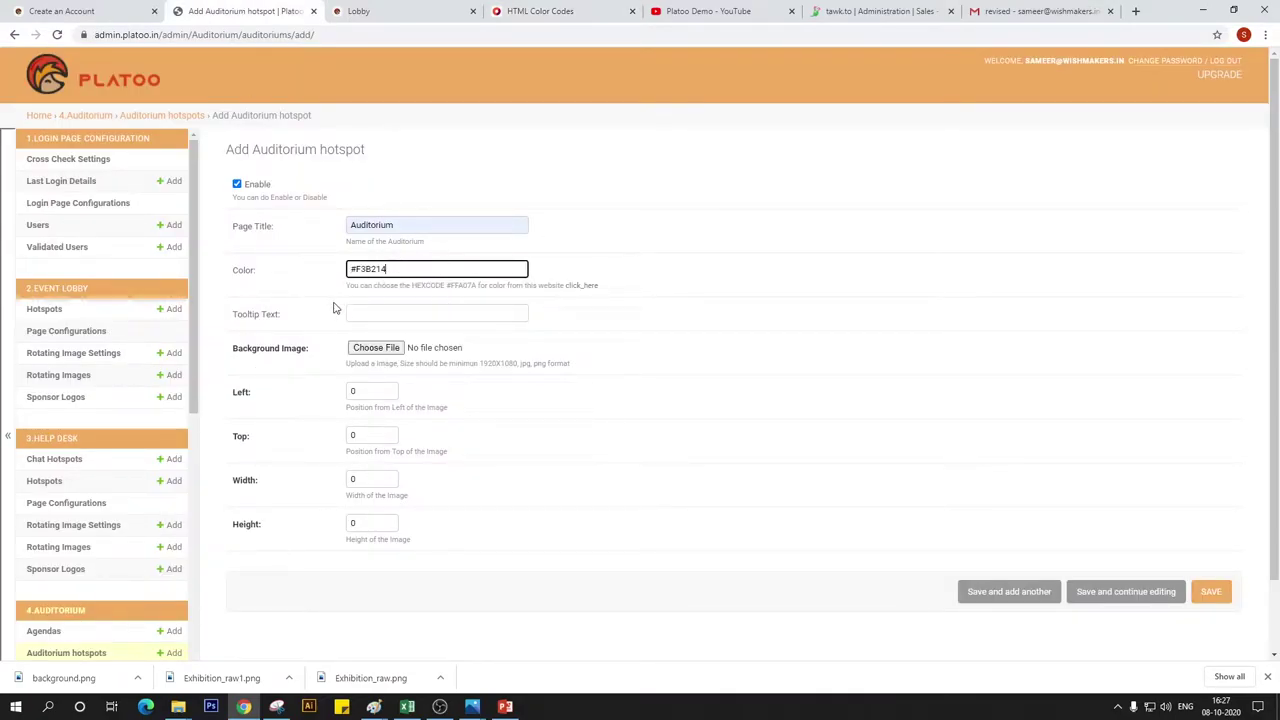
- Set the Tooltip Text to 'click for Auditorium'
click(411, 318)
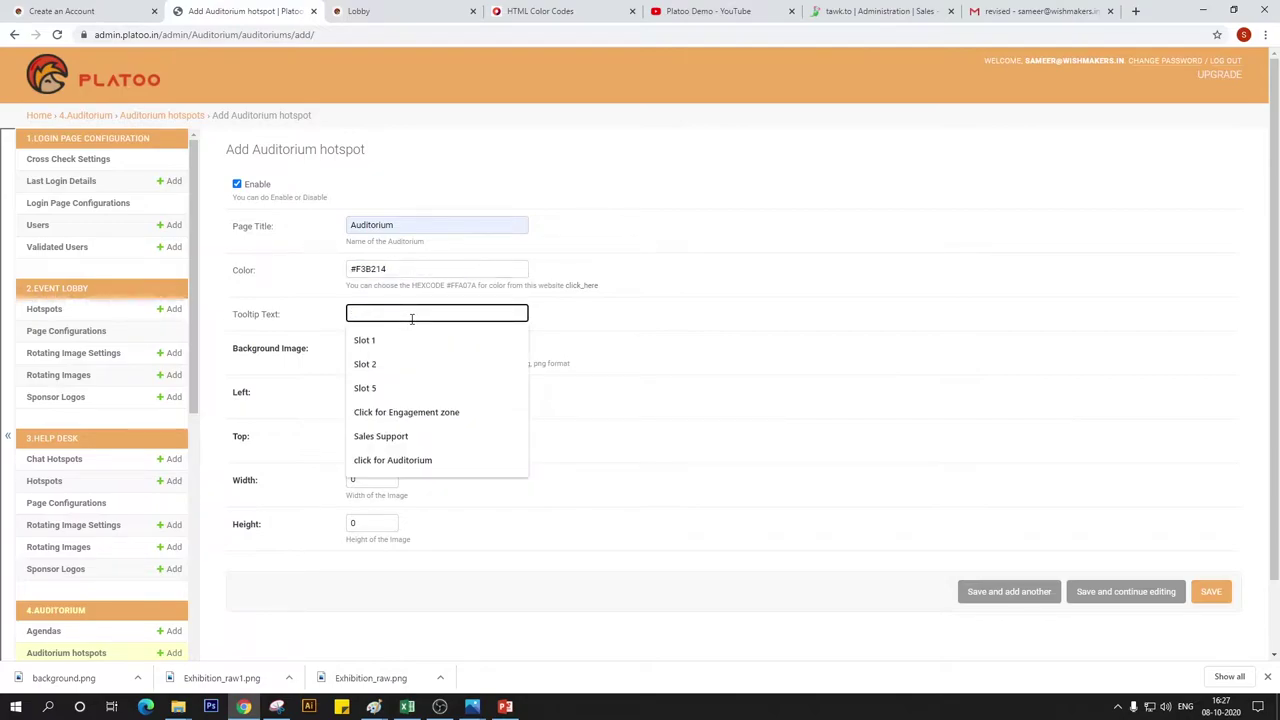
text(c)
click(414, 340)
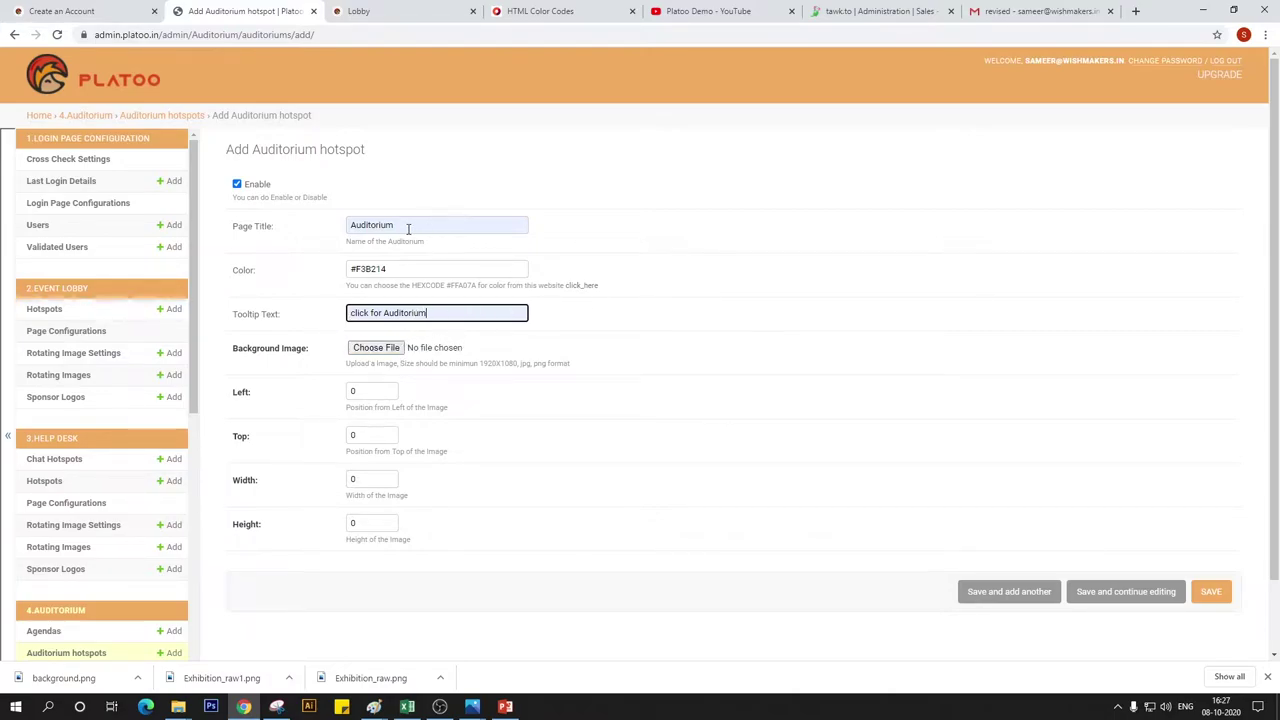
scroll(418, 370, down, 1)
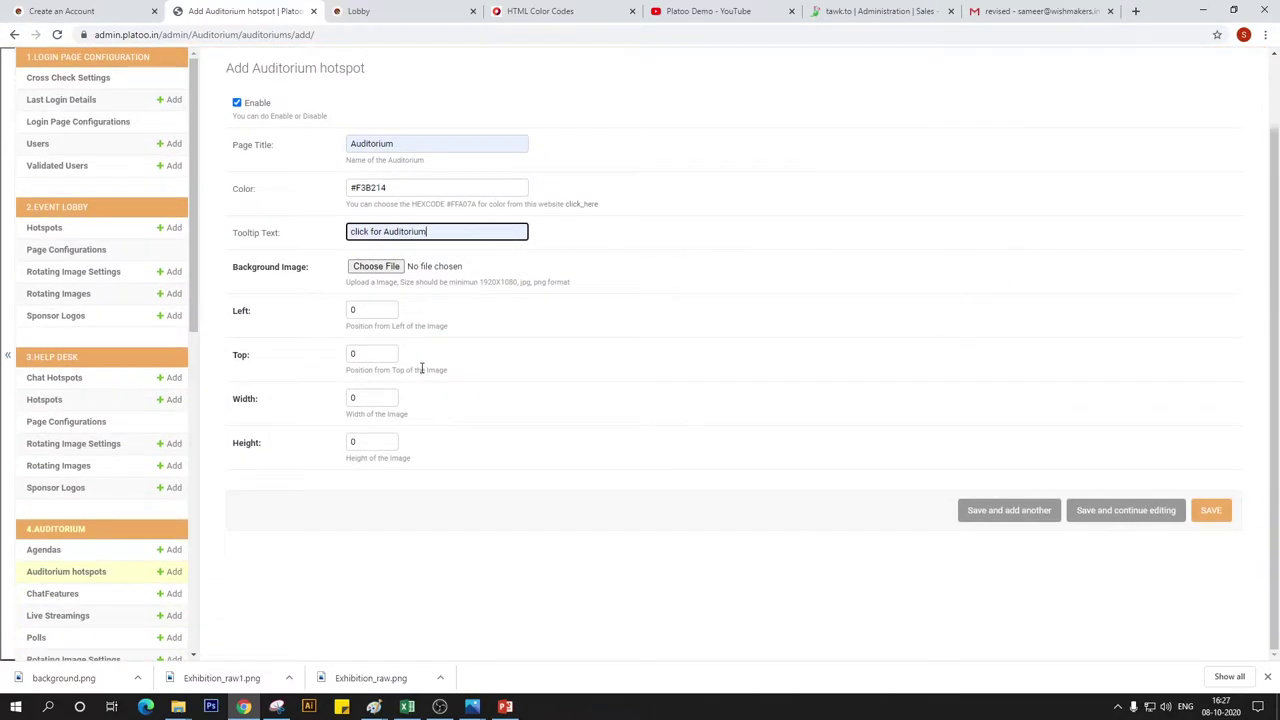
click(385, 271)
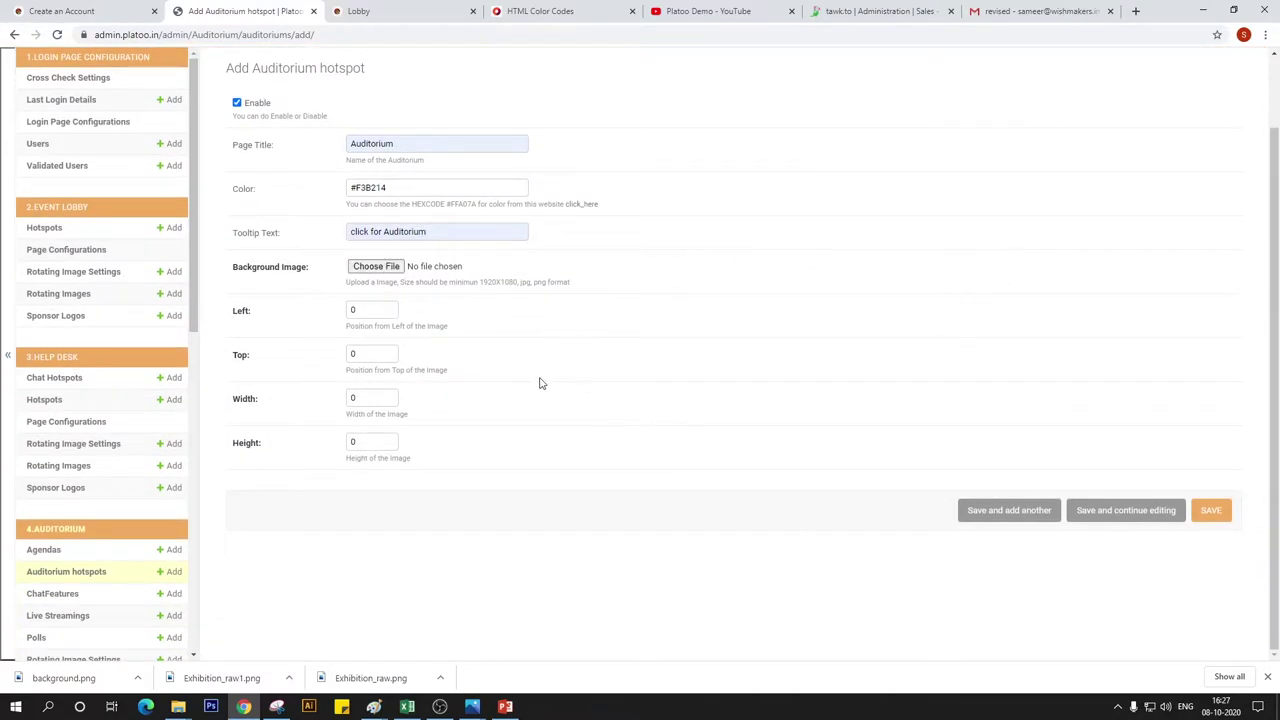
- Choose Stage_Raw.png as the hotspot's background image
click(385, 272)
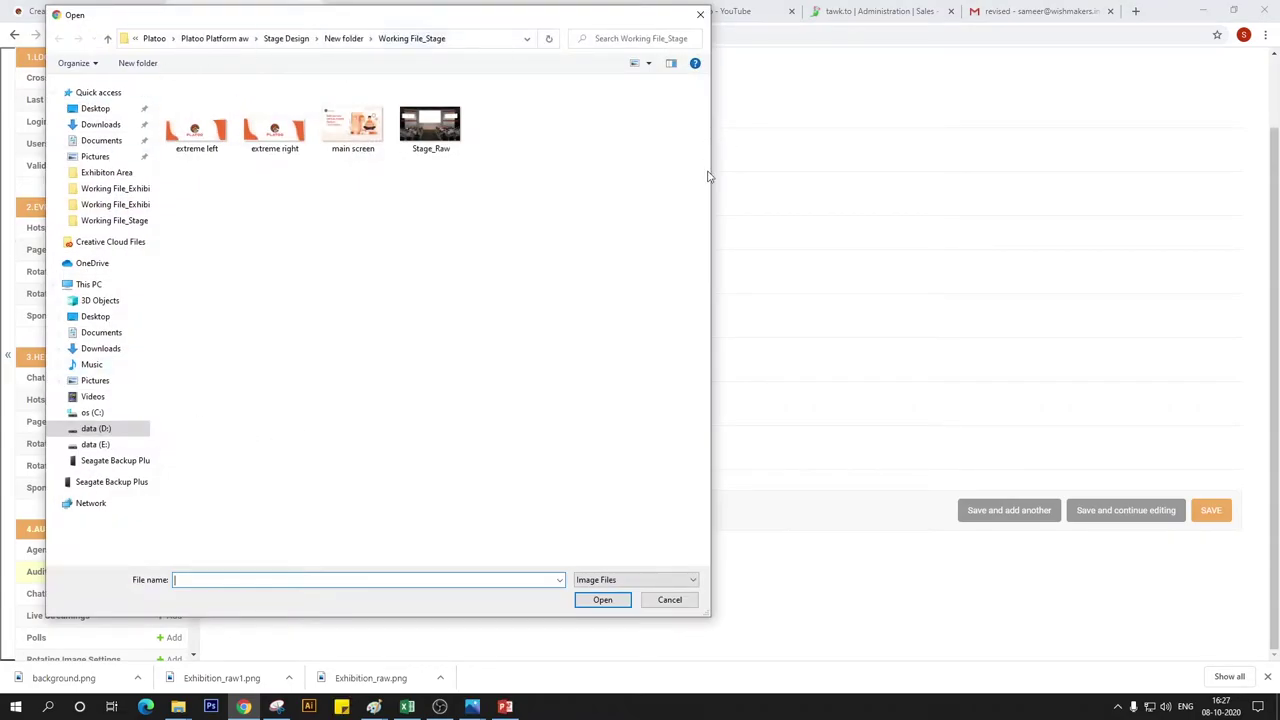
click(453, 124)
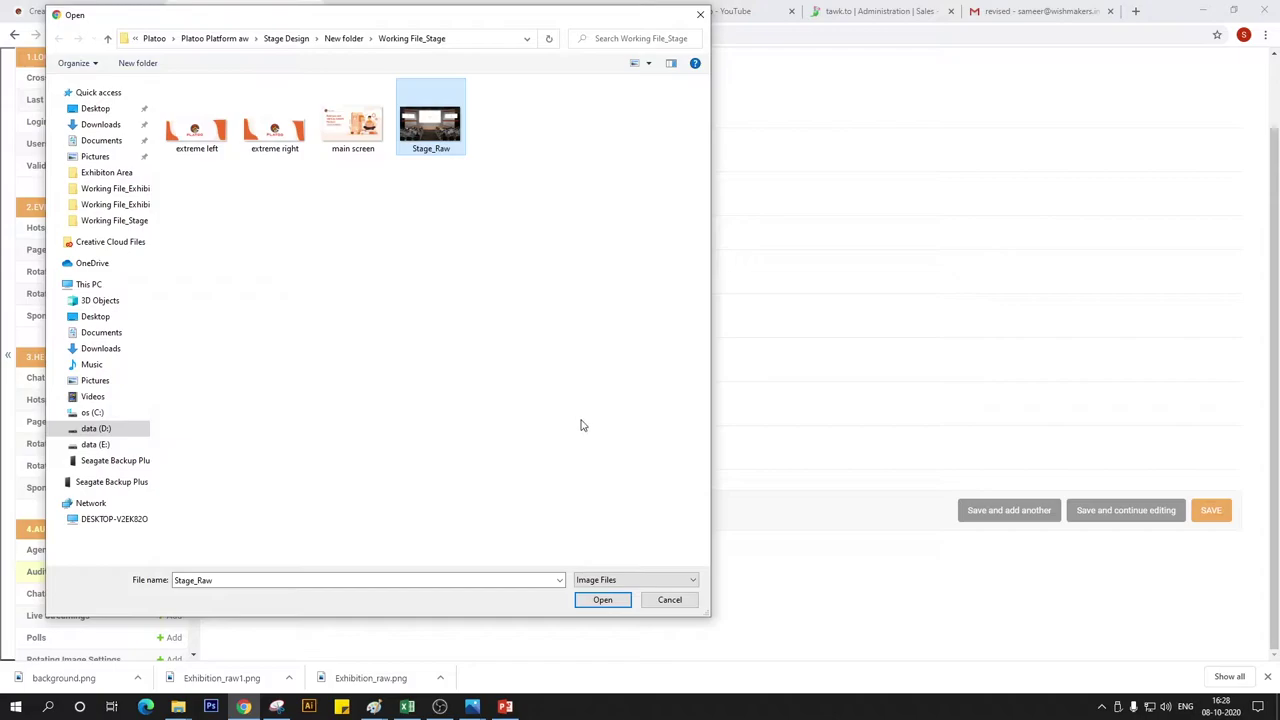
click(608, 600)
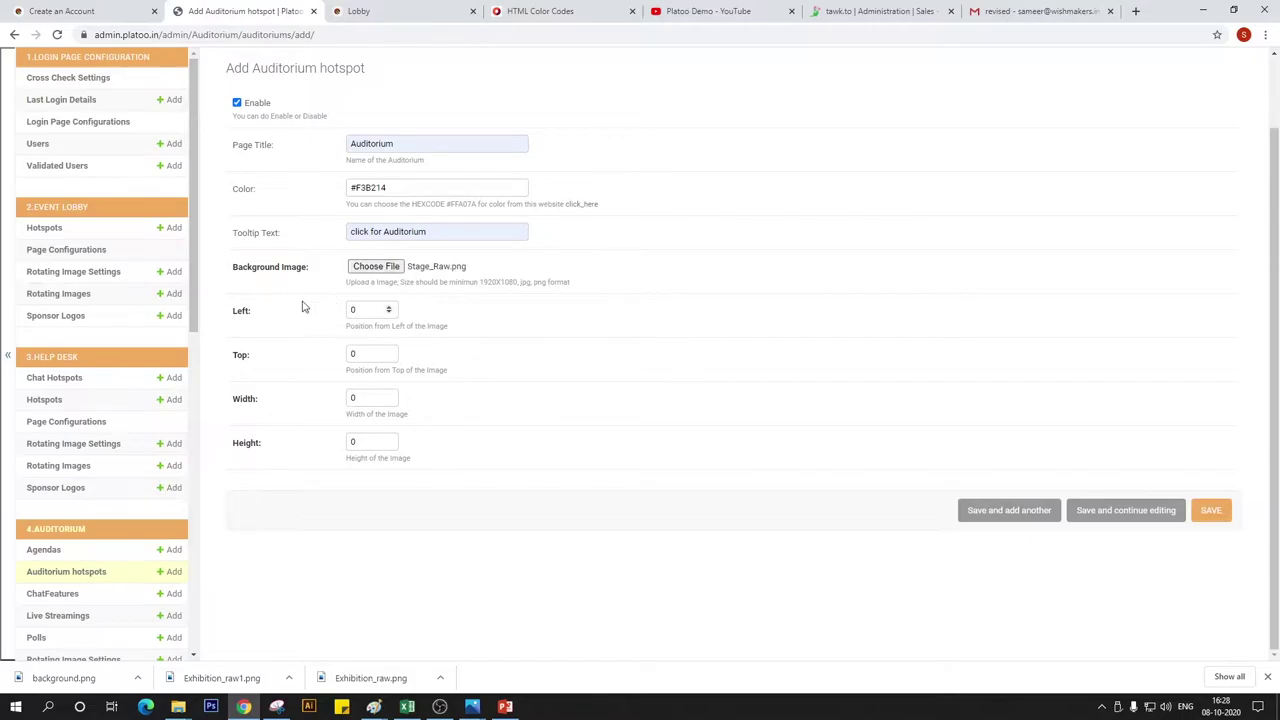
- Open the 1920 × 1080 Lobby Template image in Paint to read the doorway's pixel position
double_click(370, 310)
click(373, 706)
click(645, 655)
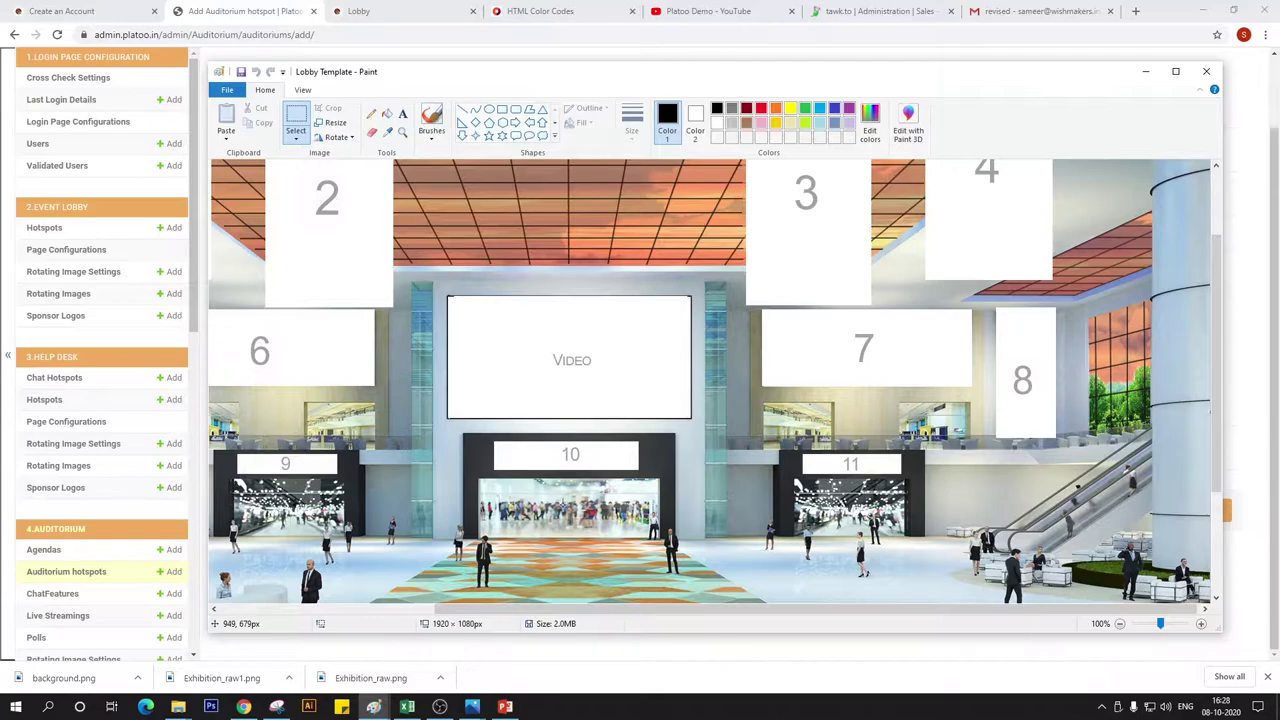
- Set Left 949, Top 679, Width 20, Height 20 and save the hotspot
key(alt+Tab)
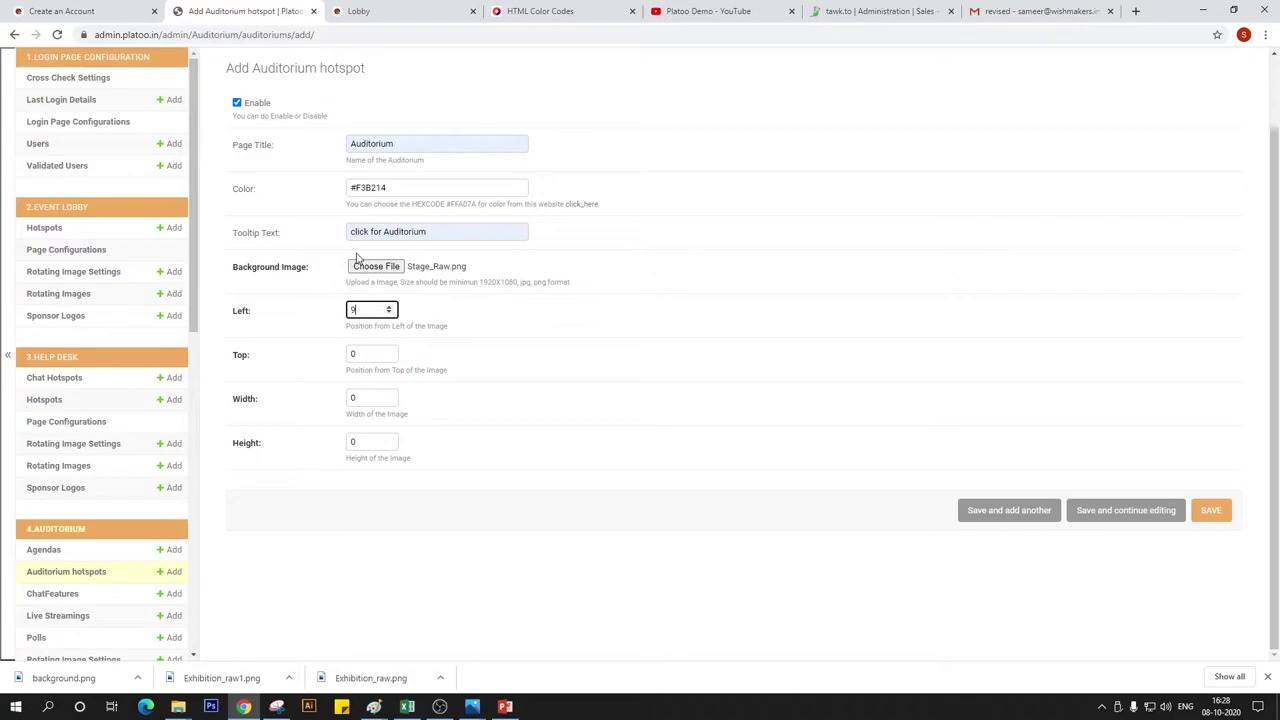
key(Tab)
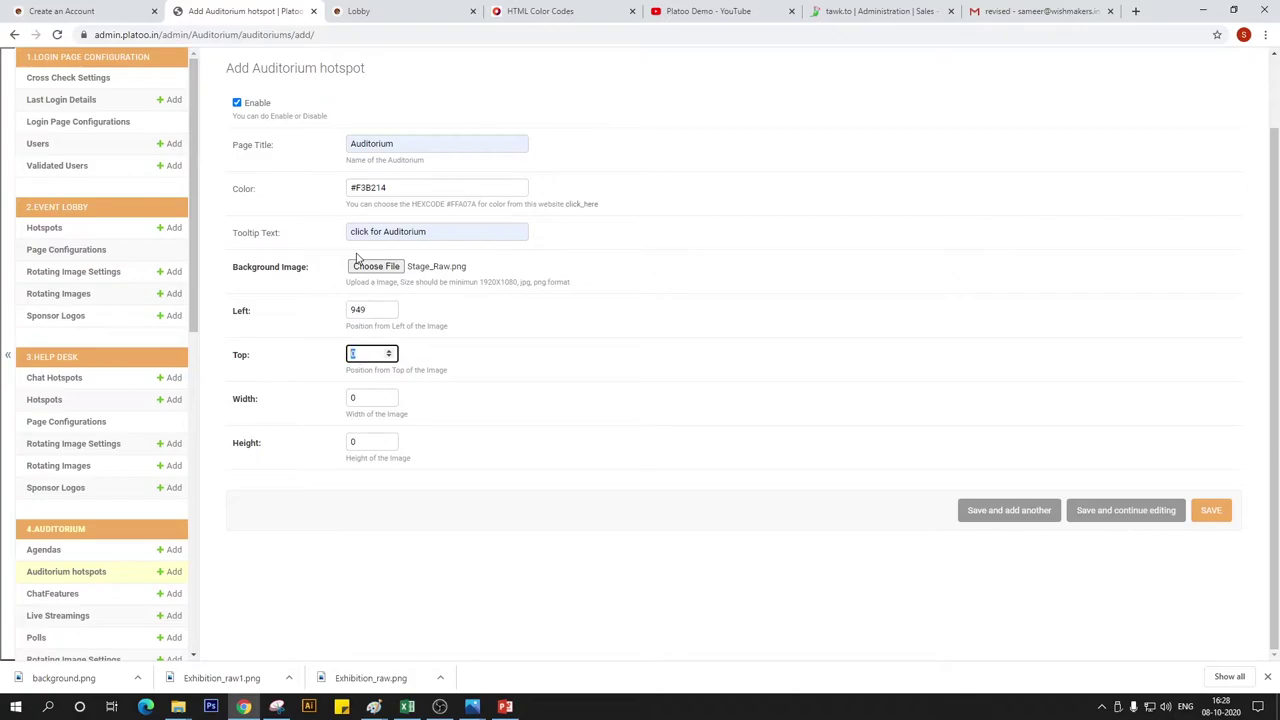
key(Tab)
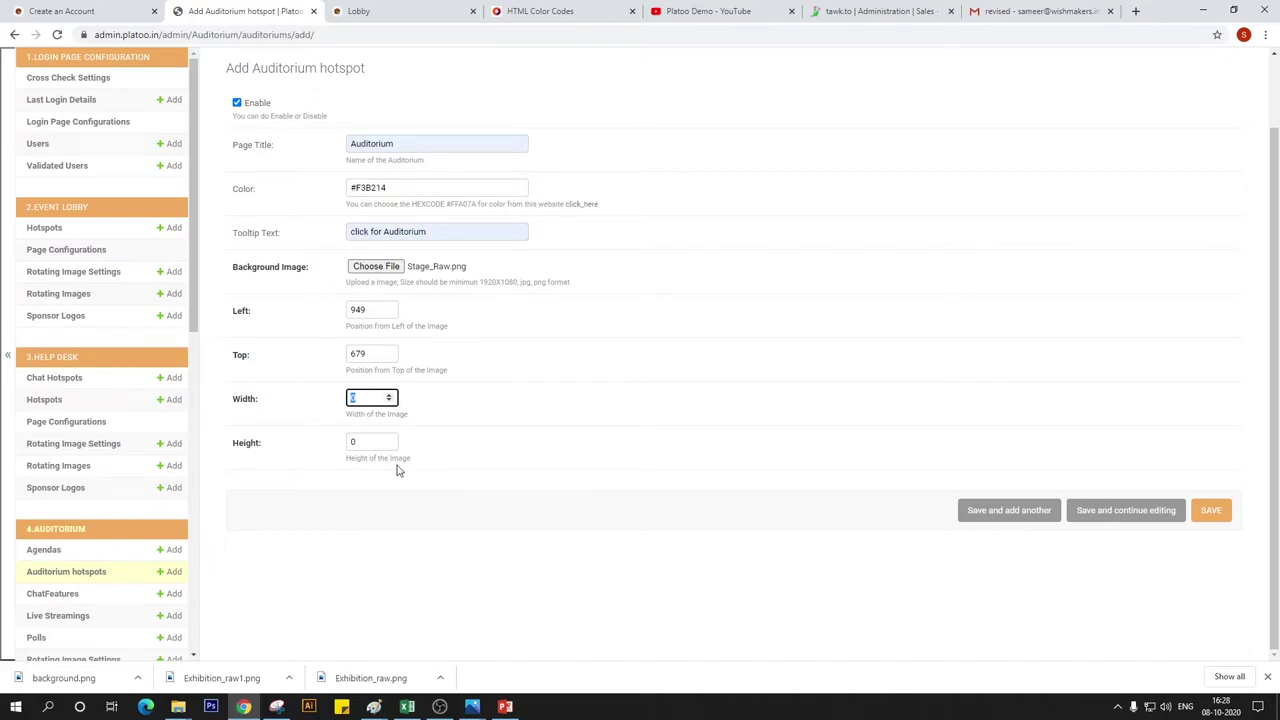
key(Tab)
text(2)
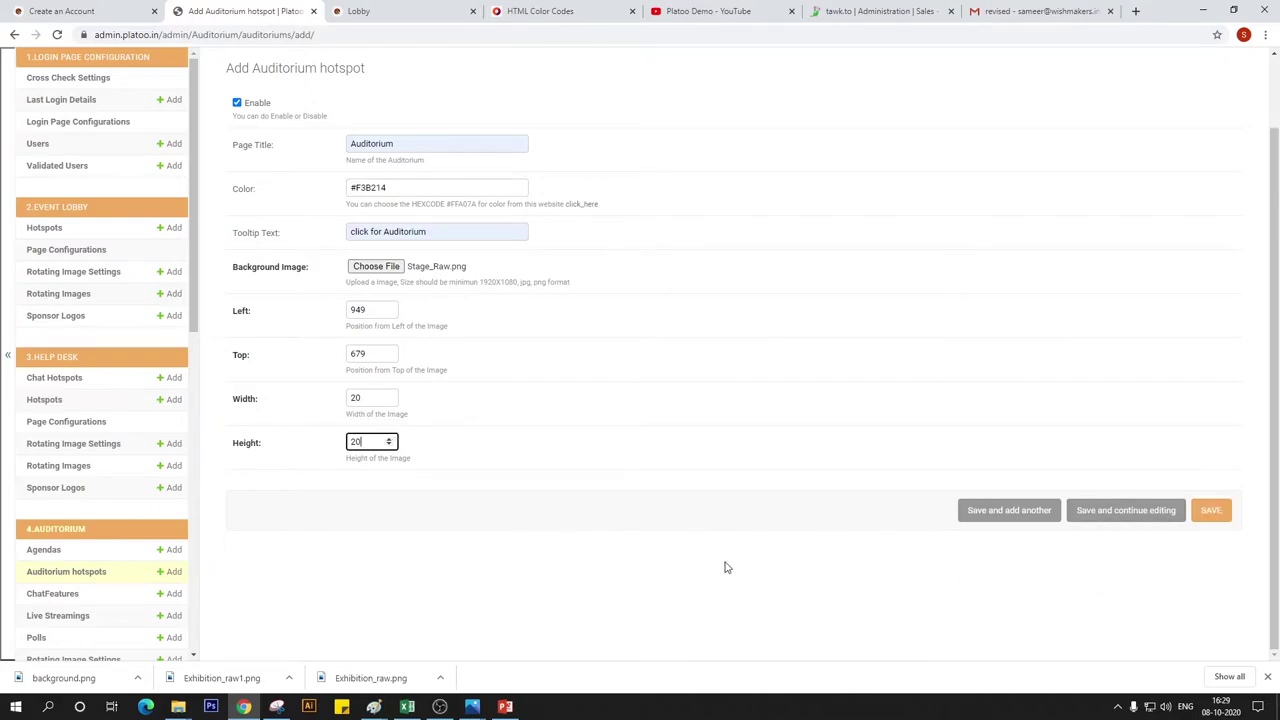
click(1210, 512)
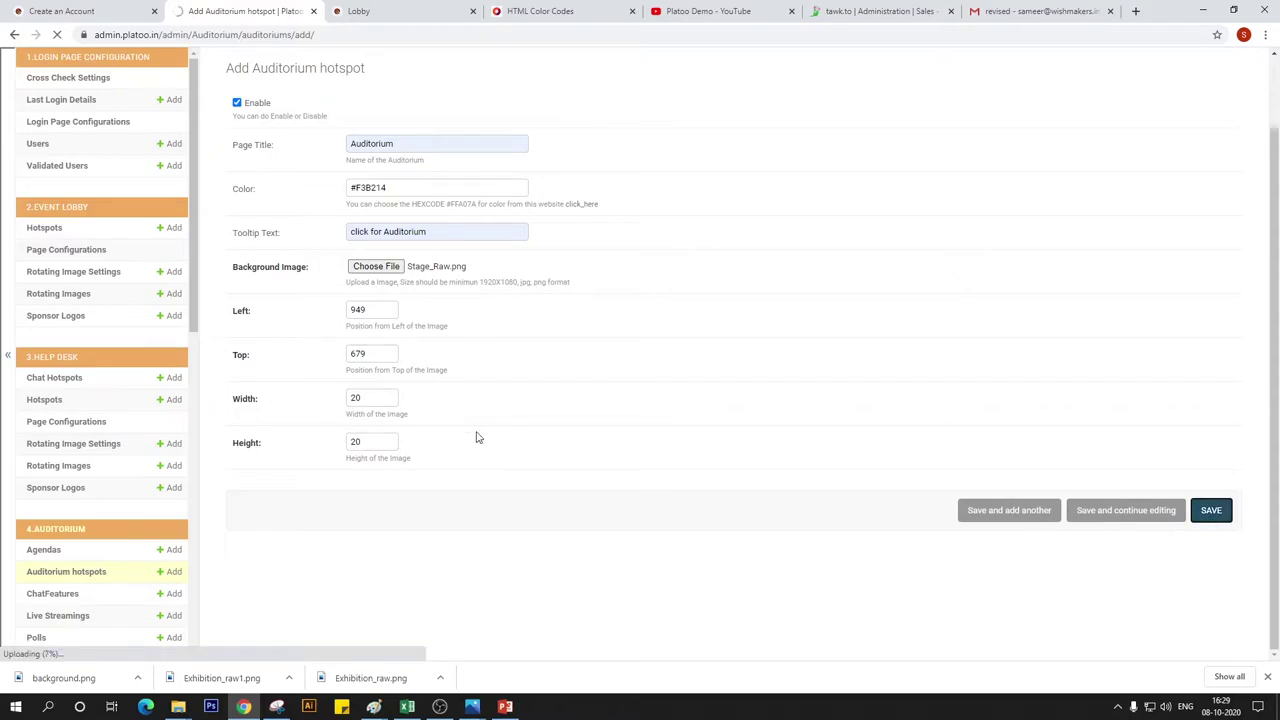
- Reload the live Lobby page so it shows the new auditorium hotspot
click(407, 15)
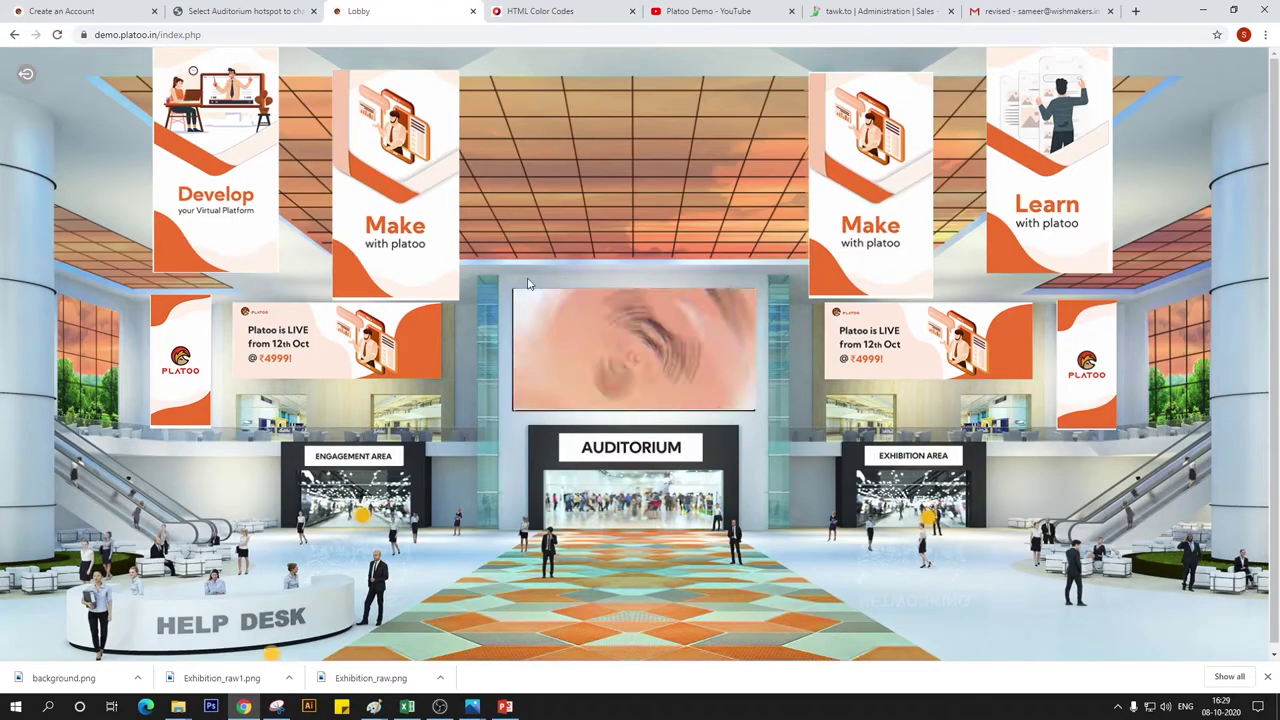
click(57, 34)
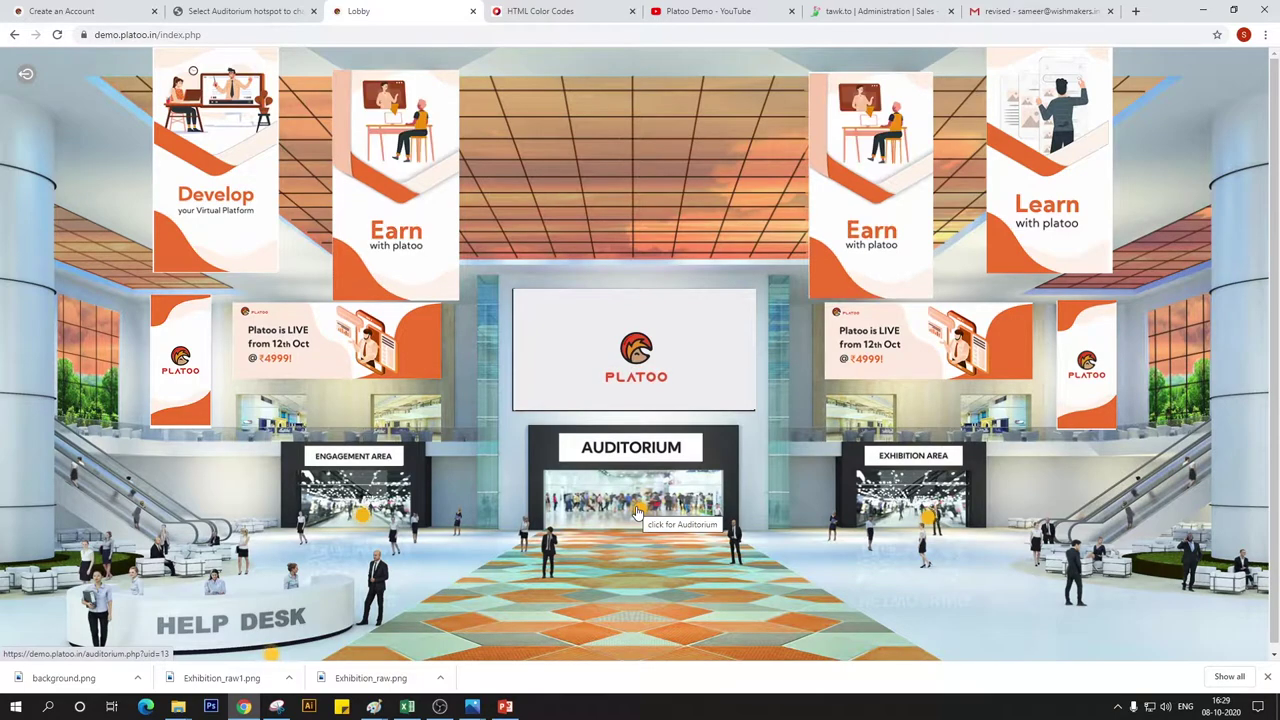
- Open auditorium.php through the new hotspot on the lobby's auditorium door
click(636, 512)
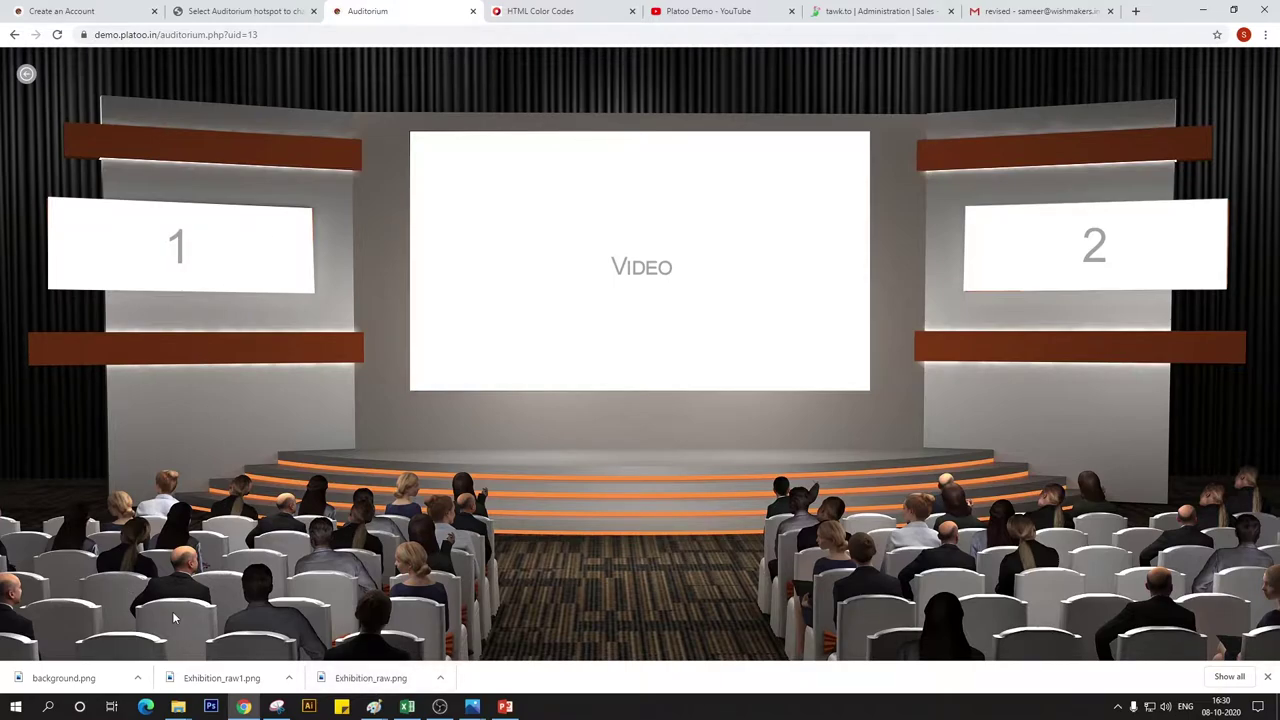
- Show the Stage_Raw image in Paint and deselect the area around panel 1
click(372, 713)
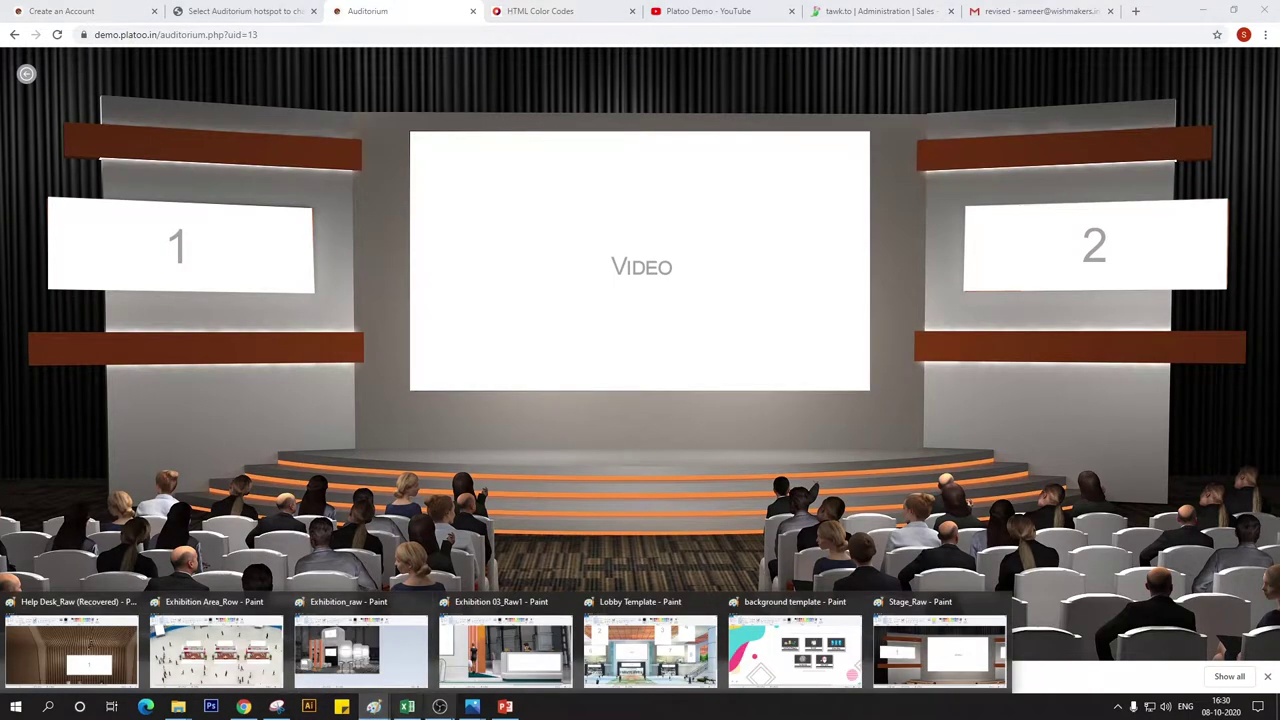
click(896, 651)
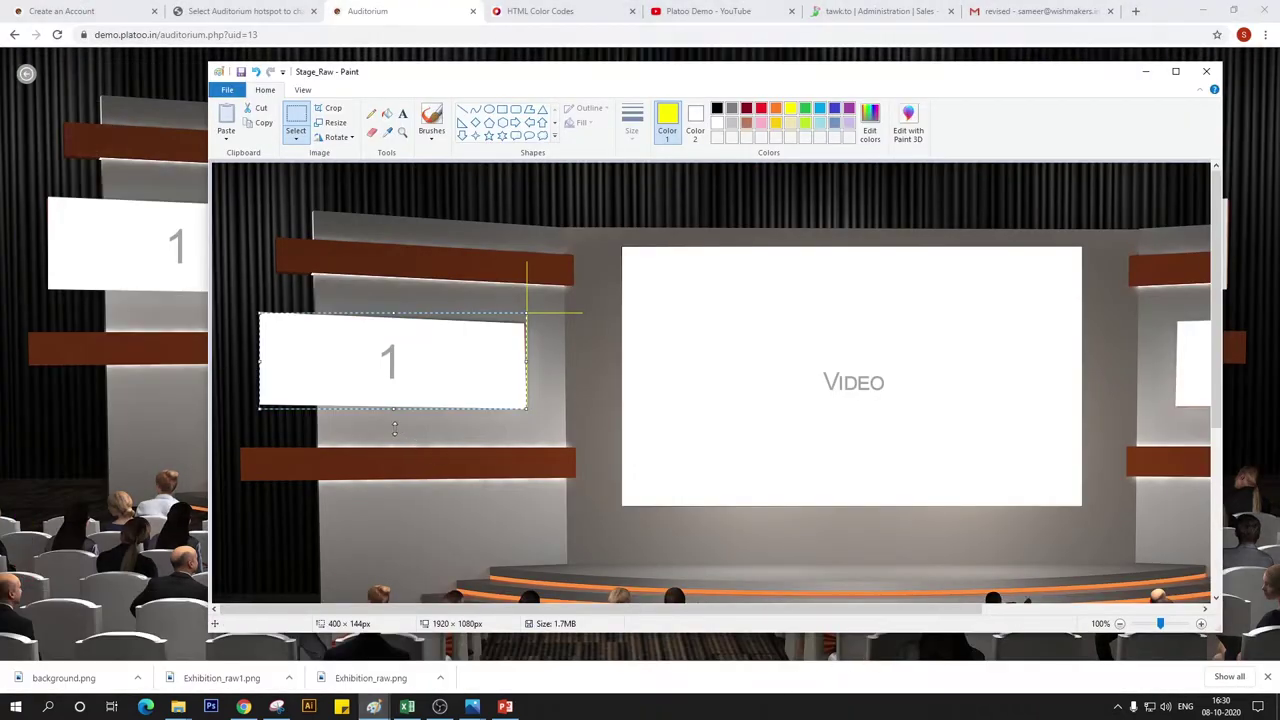
click(461, 460)
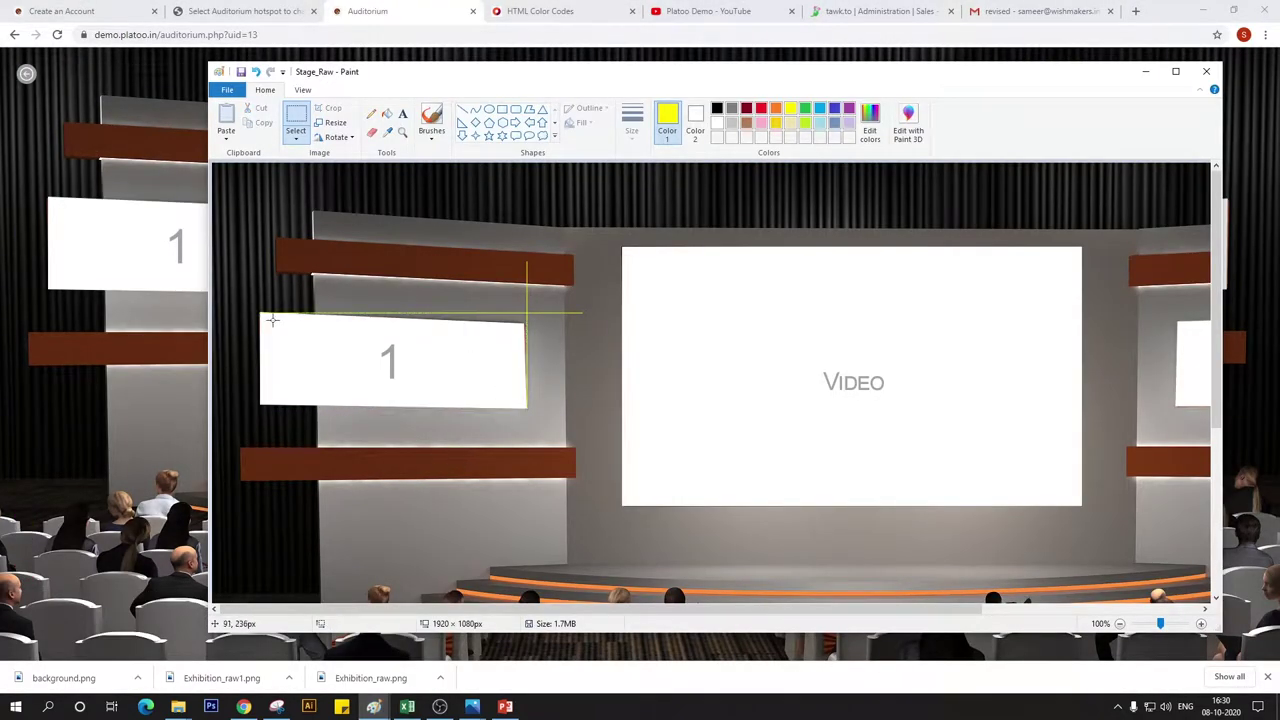